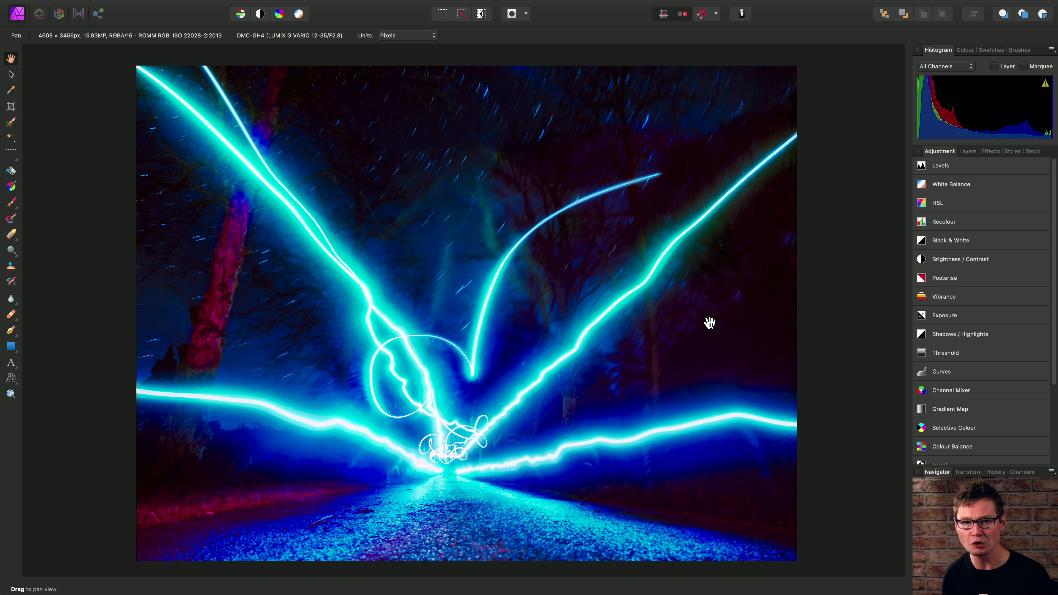
Step: Select the Background layer and open the Zoom Blur filter
left_click(967, 153)
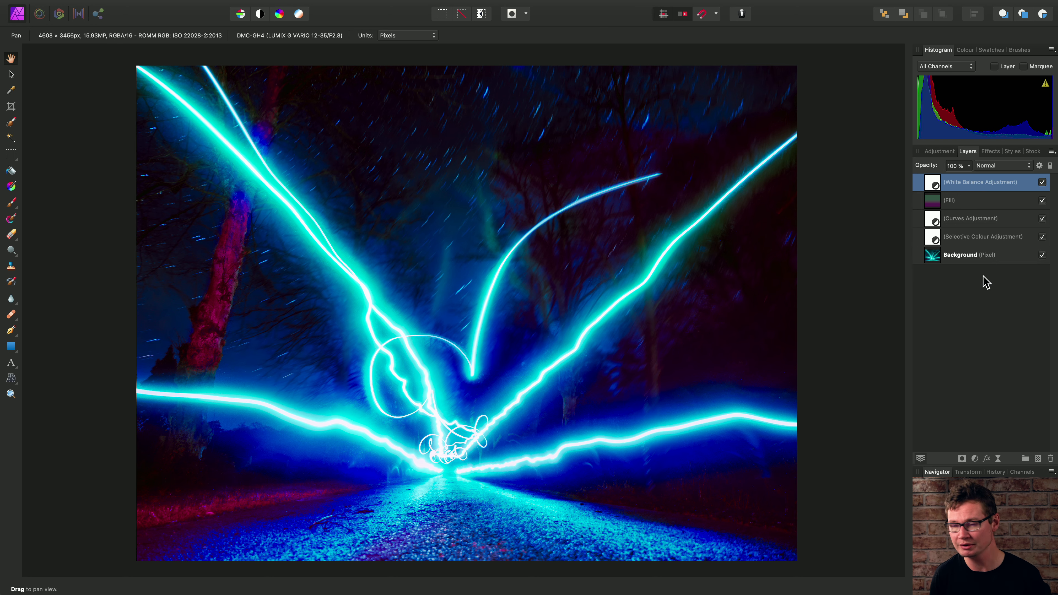
left_click(960, 262)
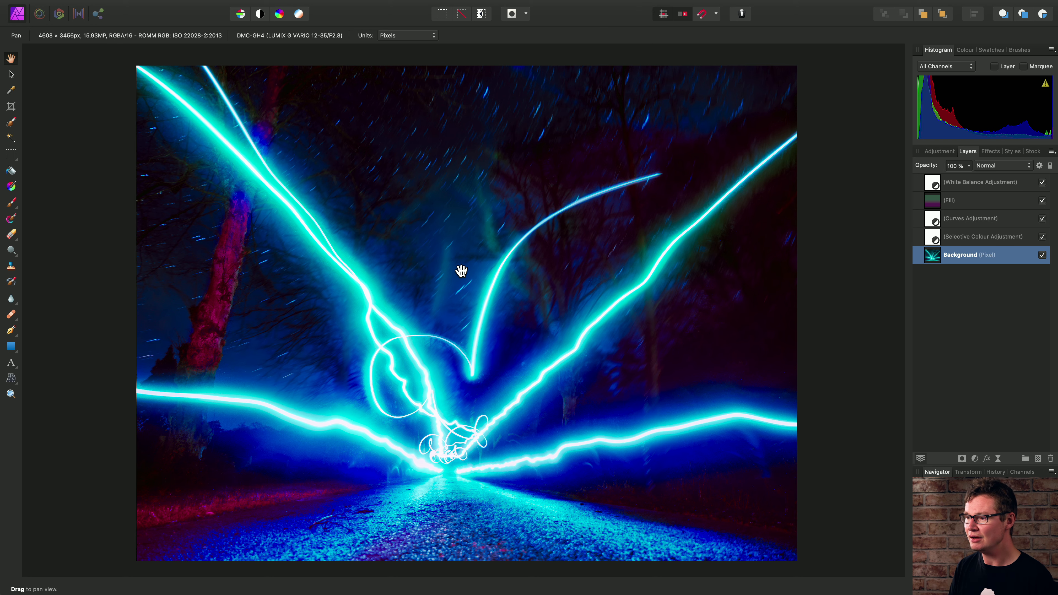
mouse_move(354, 1)
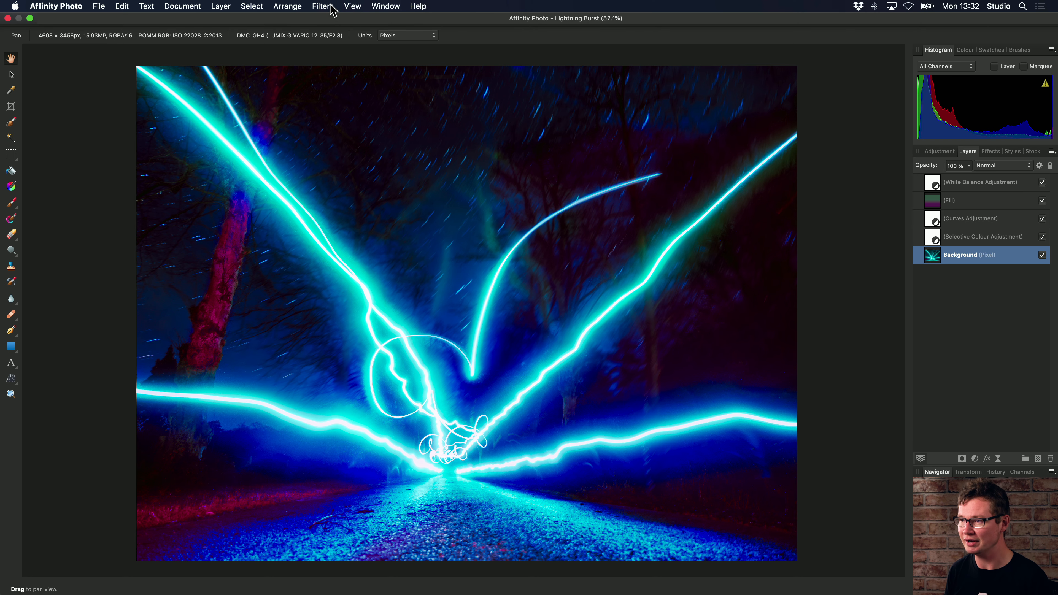
left_click(333, 8)
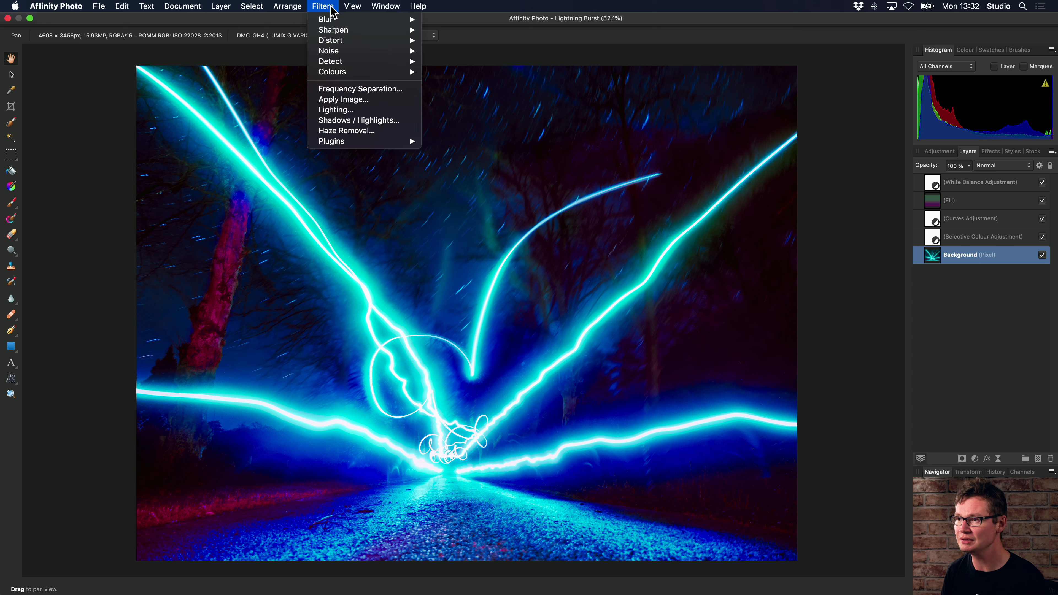
mouse_move(333, 19)
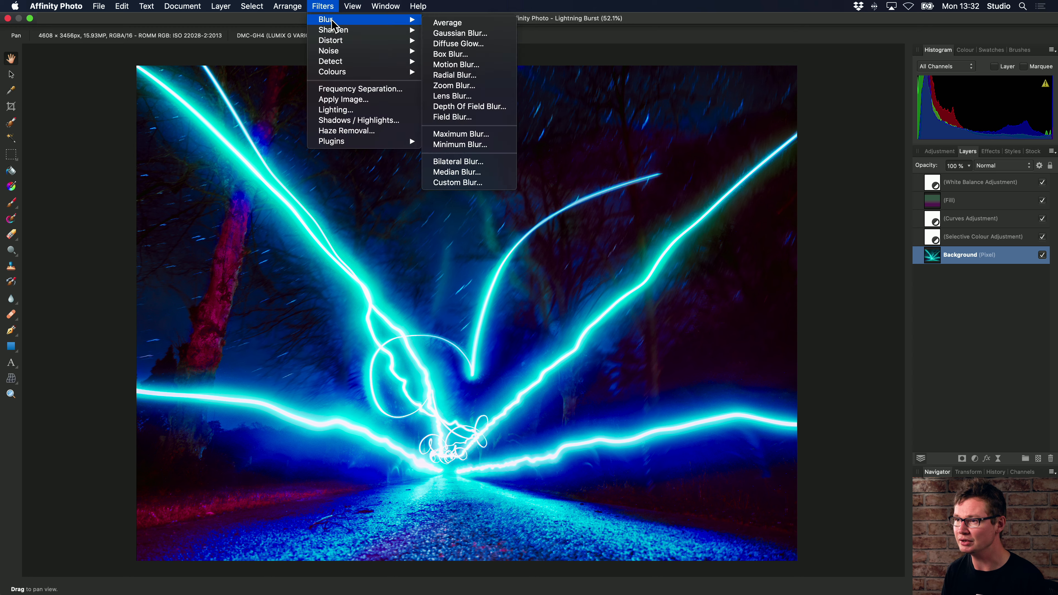
left_click(480, 88)
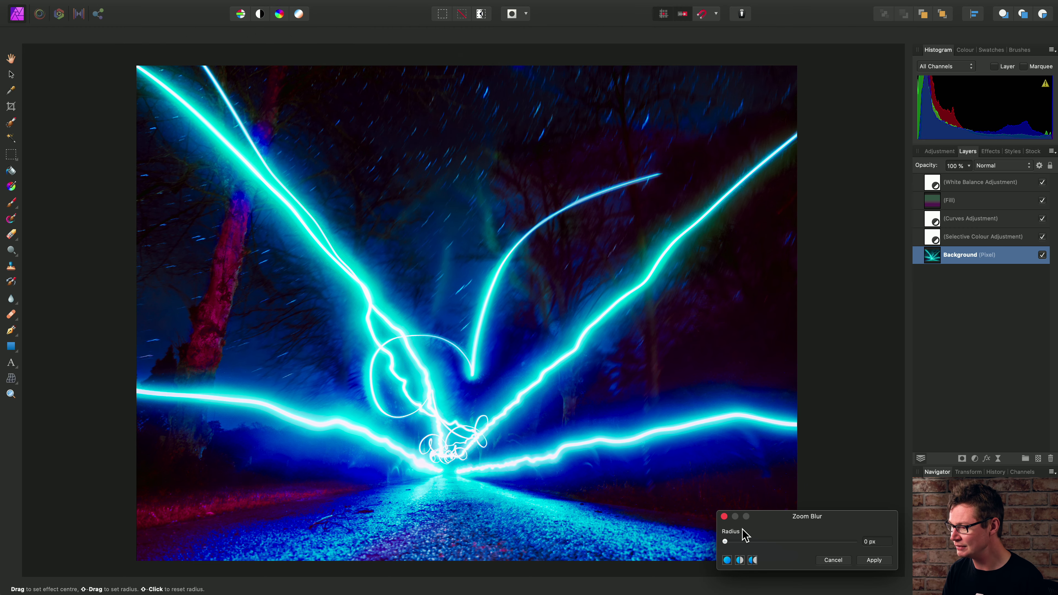
Step: Apply a 100 px Zoom Blur centred on the road's vanishing point below the light burst
left_click_drag(725, 541, 856, 542)
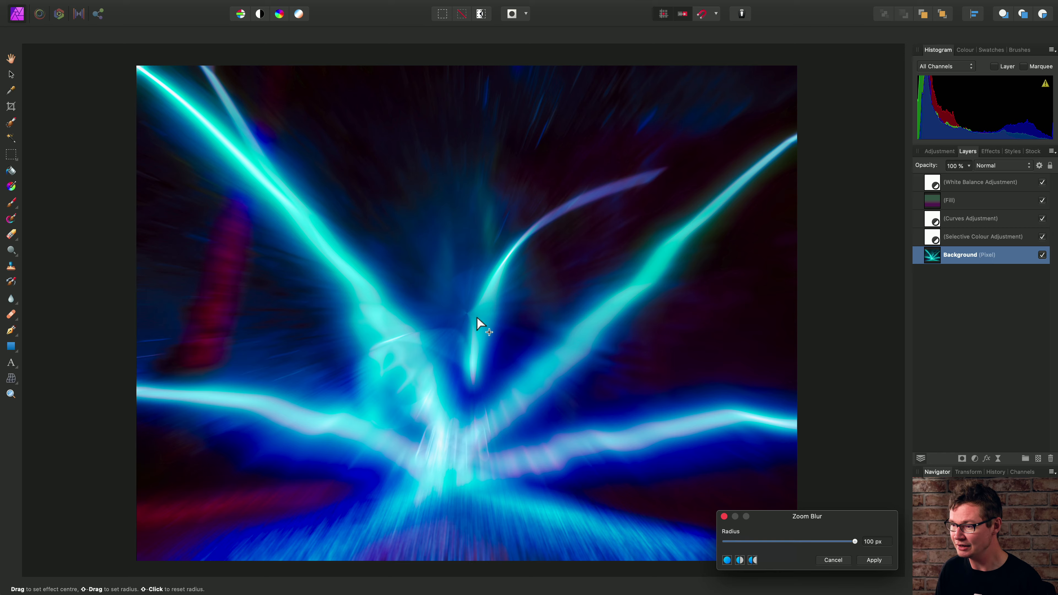
left_click_drag(491, 321, 455, 312)
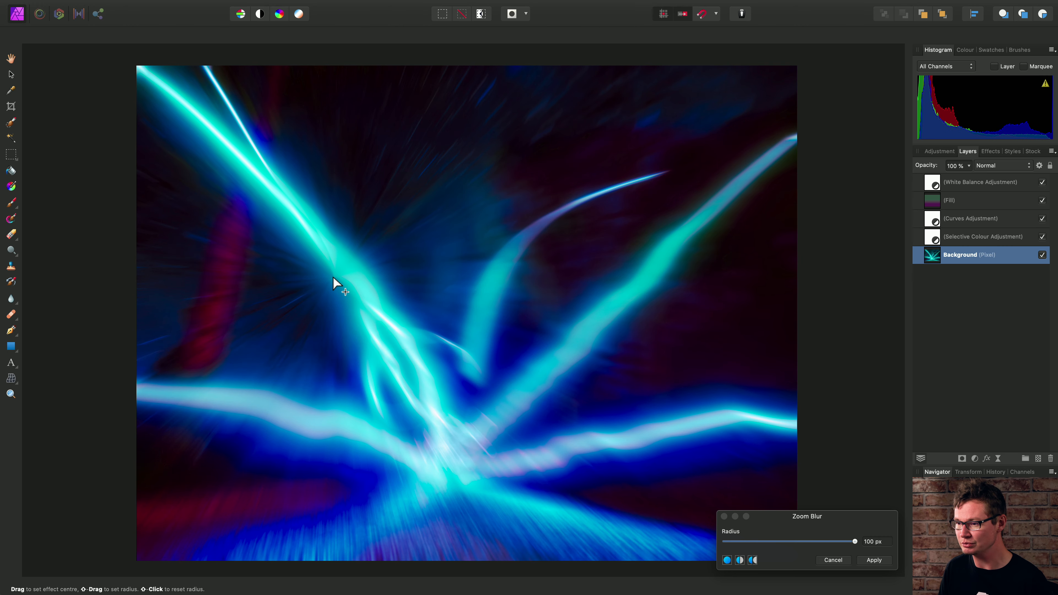
left_click_drag(836, 542, 721, 543)
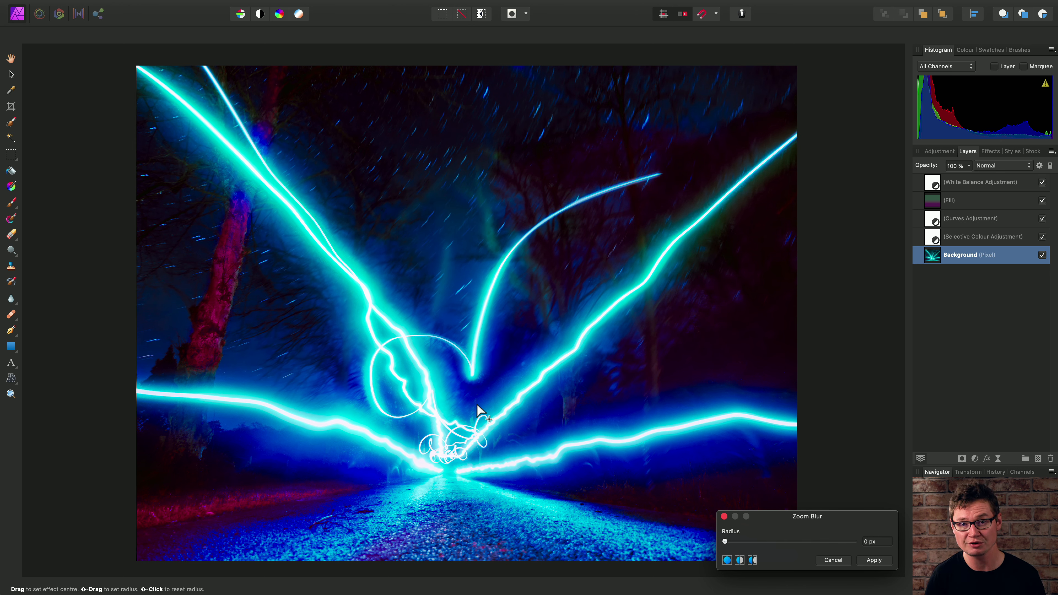
left_click_drag(423, 396, 447, 467)
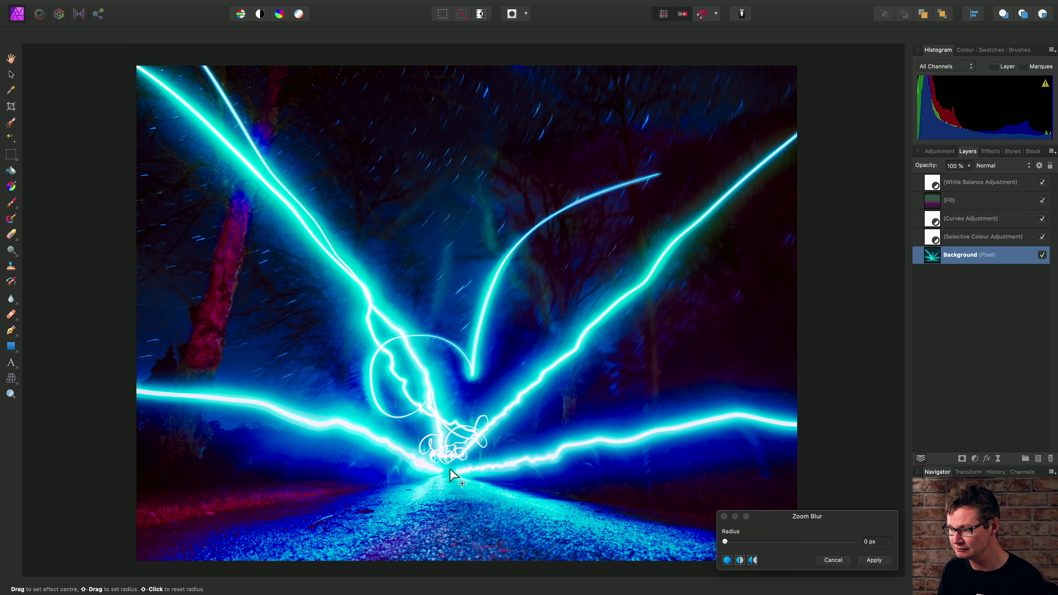
left_click_drag(729, 542, 879, 549)
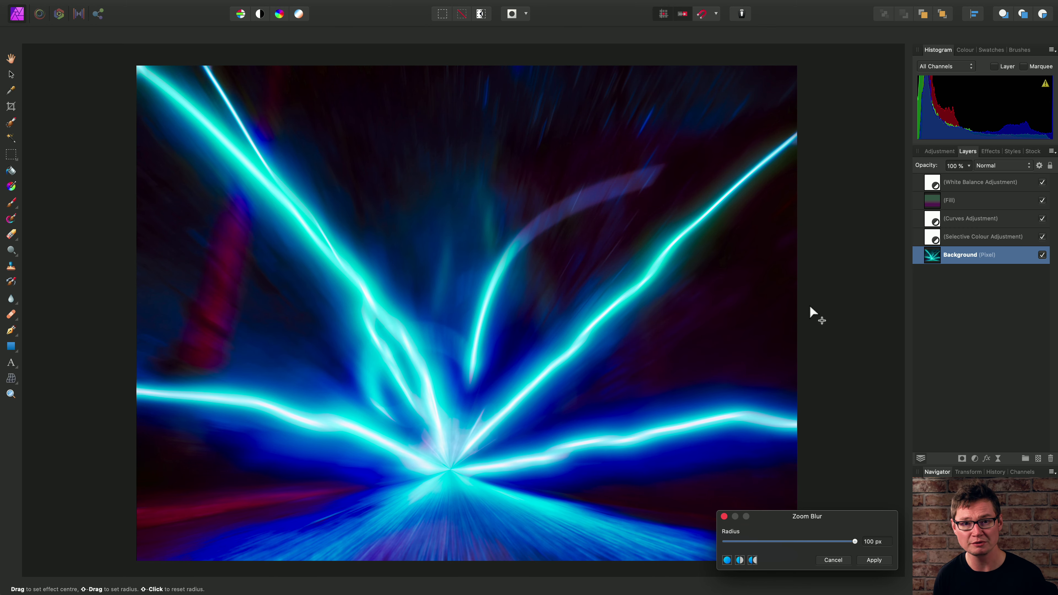
left_click(873, 560)
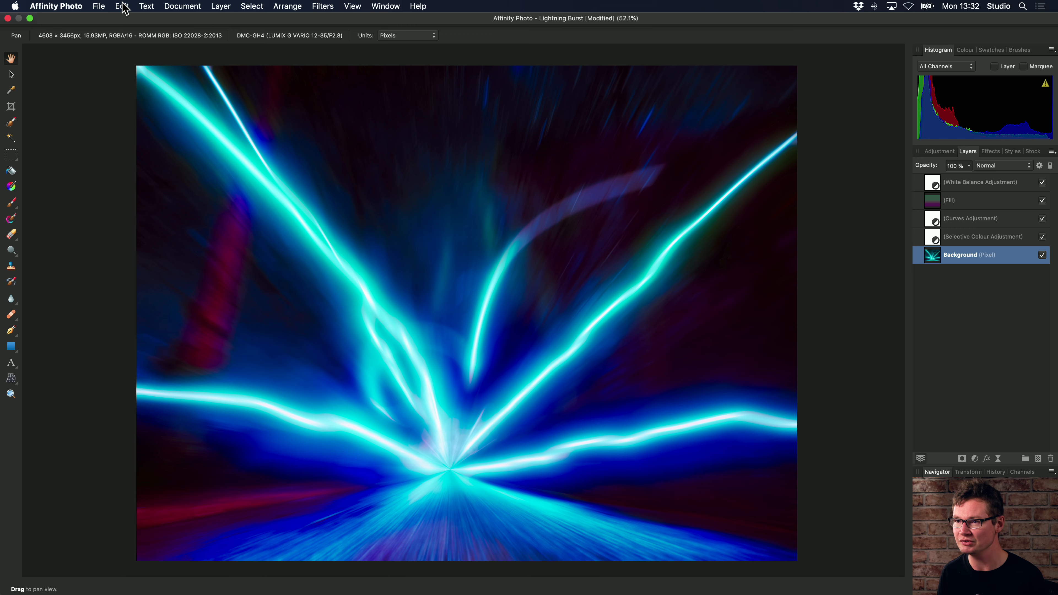
Step: Undo the Zoom Blur
left_click(122, 6)
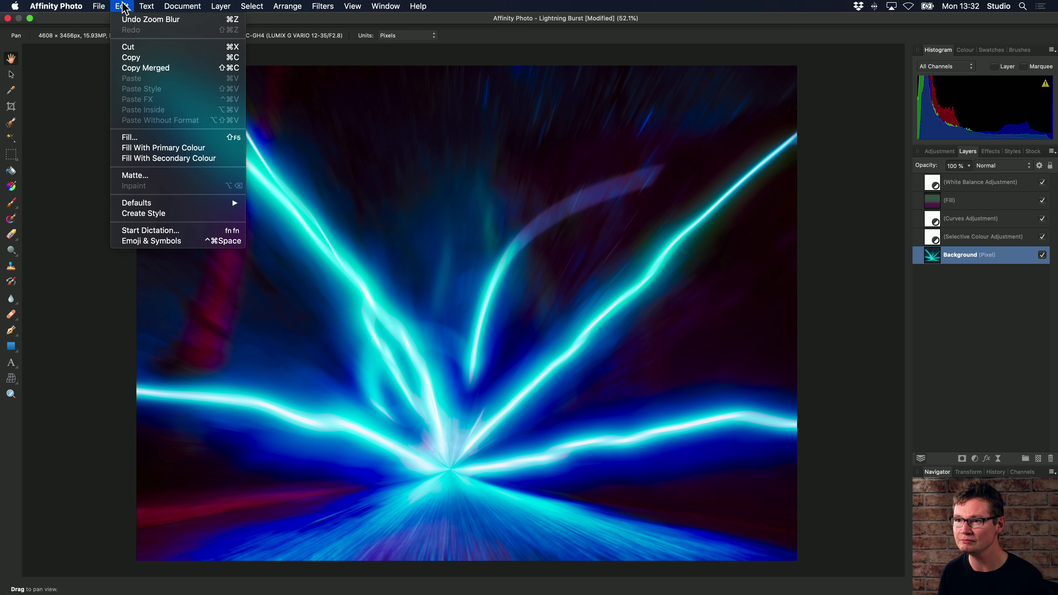
left_click(177, 21)
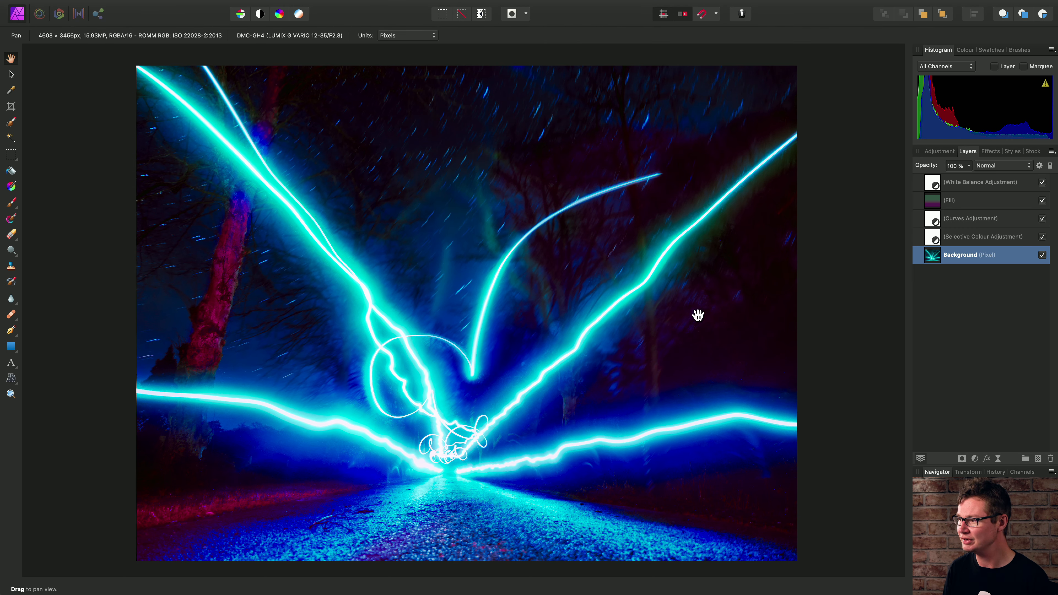
Step: Duplicate the Background layer
right_click(931, 260)
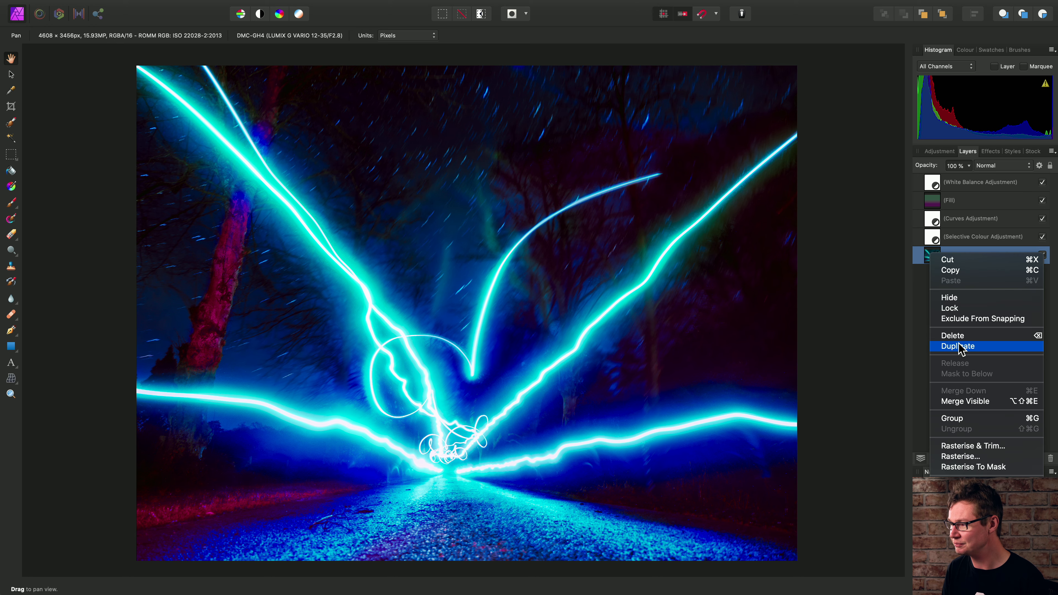
left_click(705, 273)
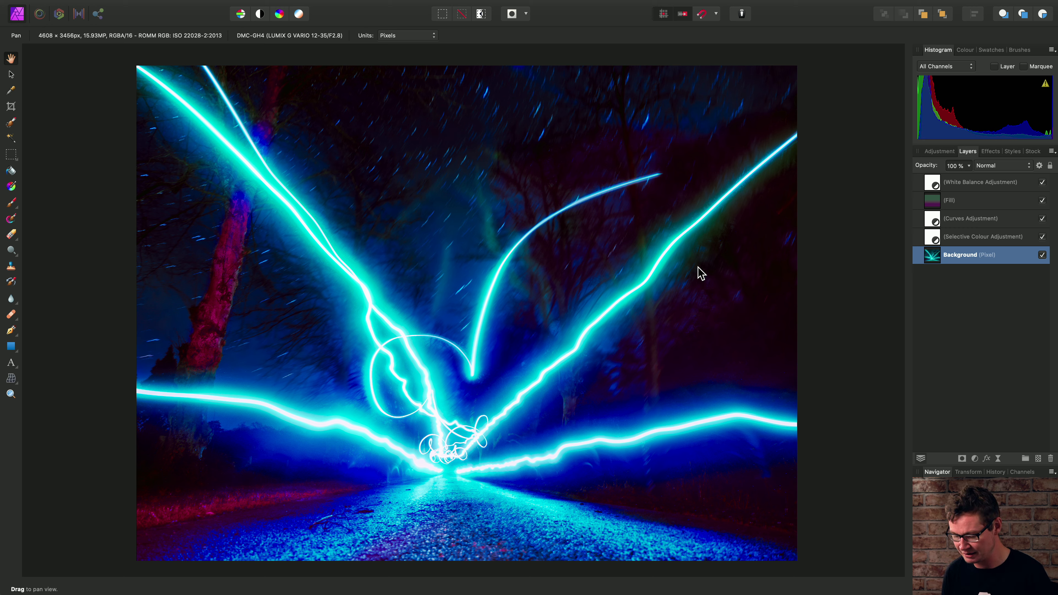
key("super+j")
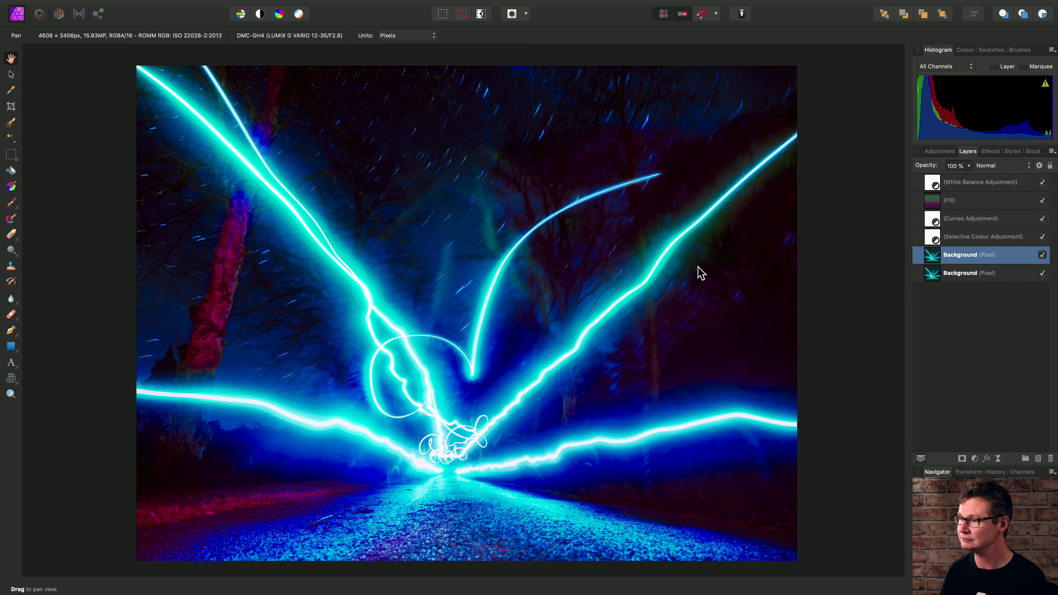
Step: Apply a 100 px Zoom Blur to the duplicate layer, centred on the road's vanishing point
left_click(324, 8)
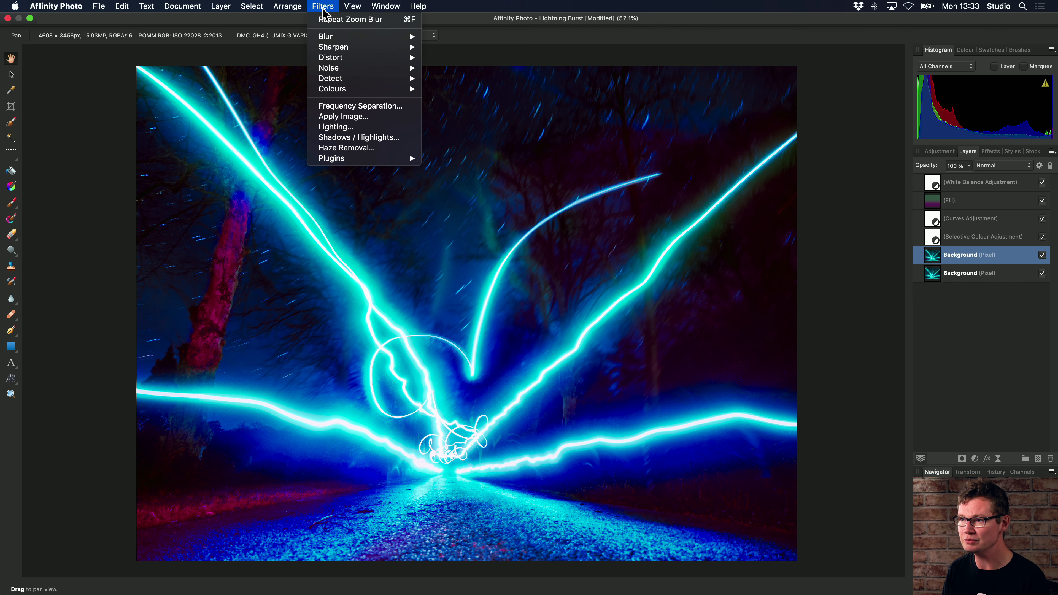
mouse_move(399, 36)
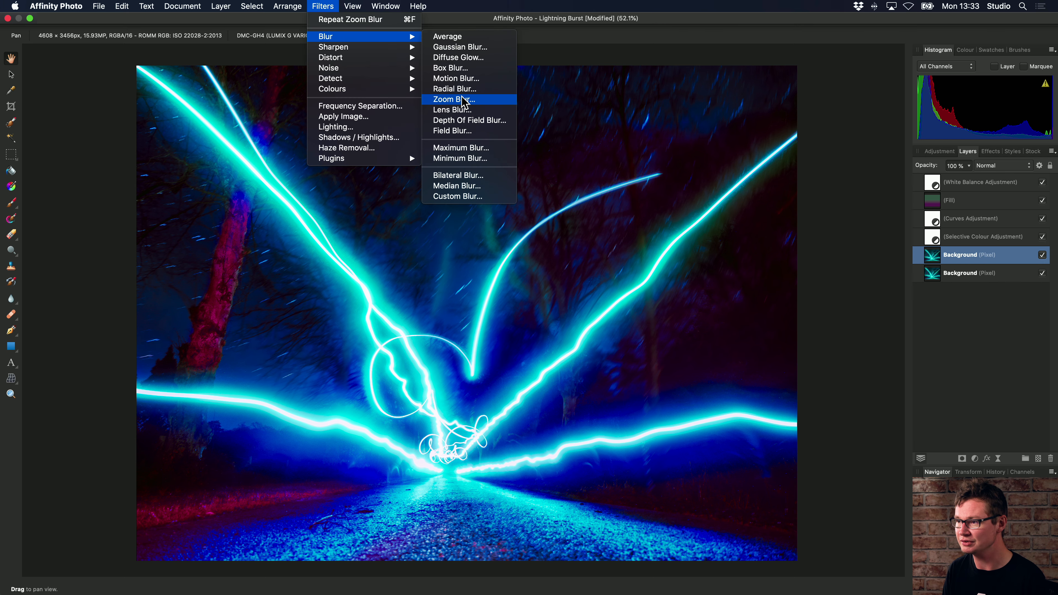
left_click(454, 99)
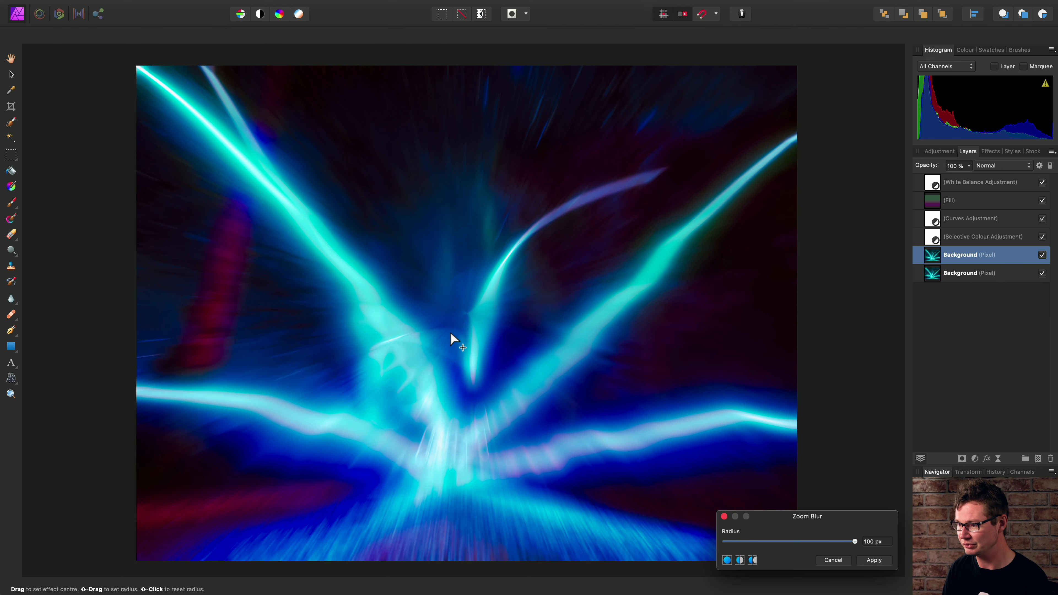
left_click_drag(853, 541, 729, 541)
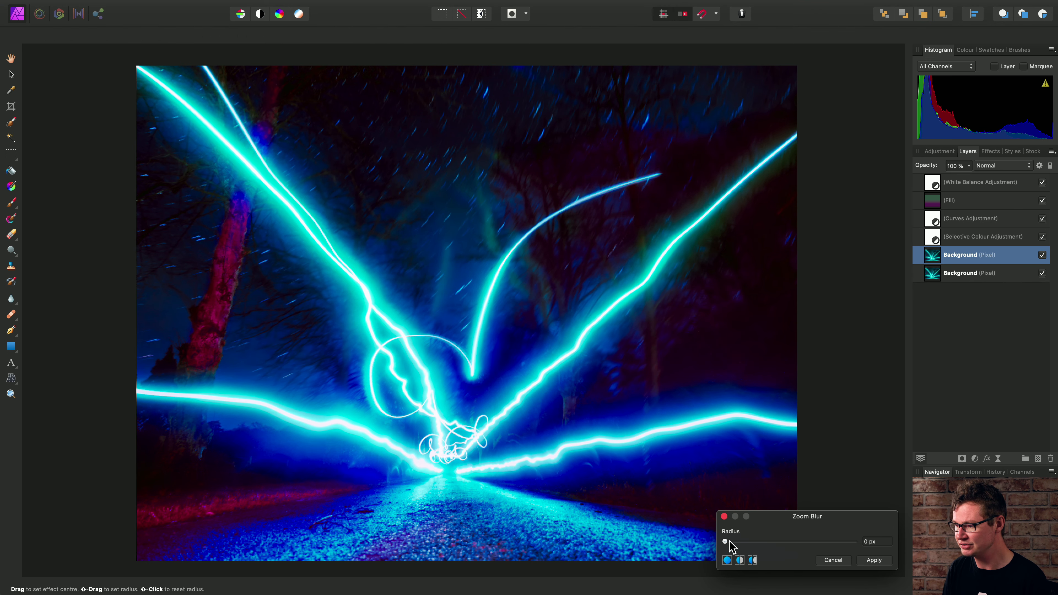
left_click_drag(329, 351, 450, 445)
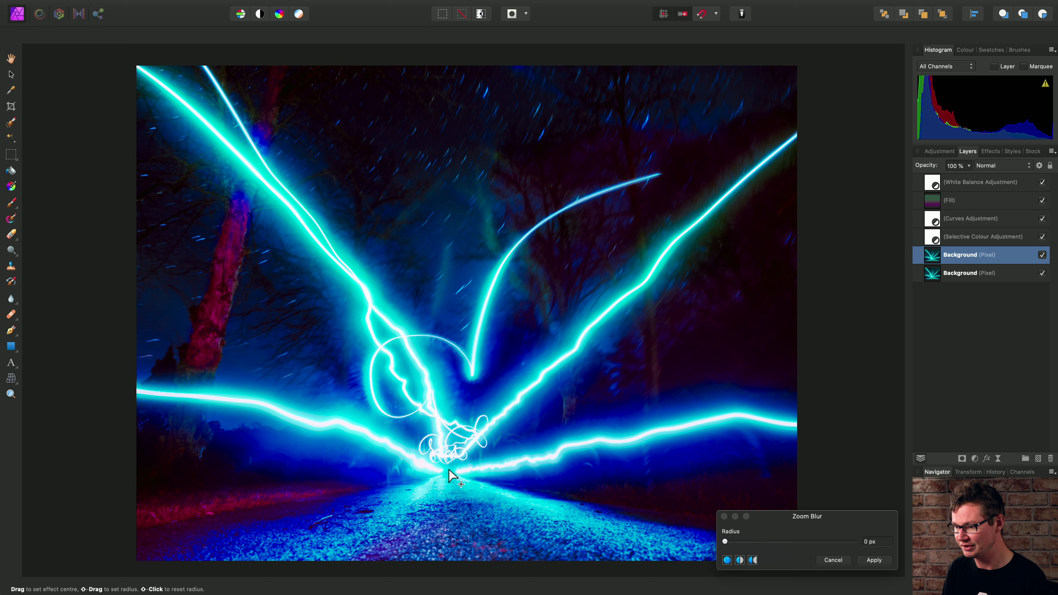
left_click_drag(754, 541, 862, 544)
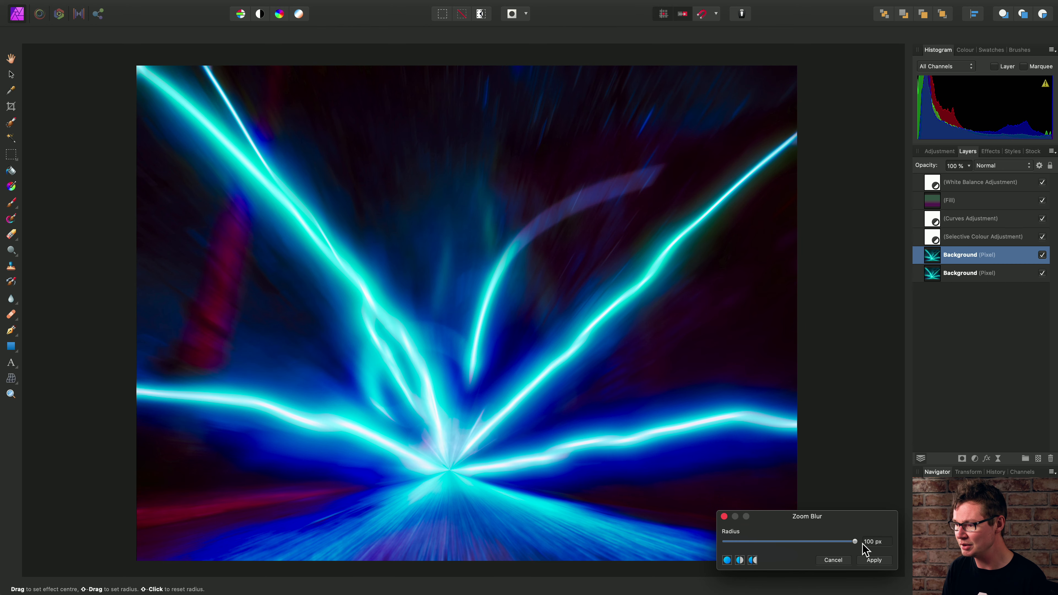
left_click(870, 559)
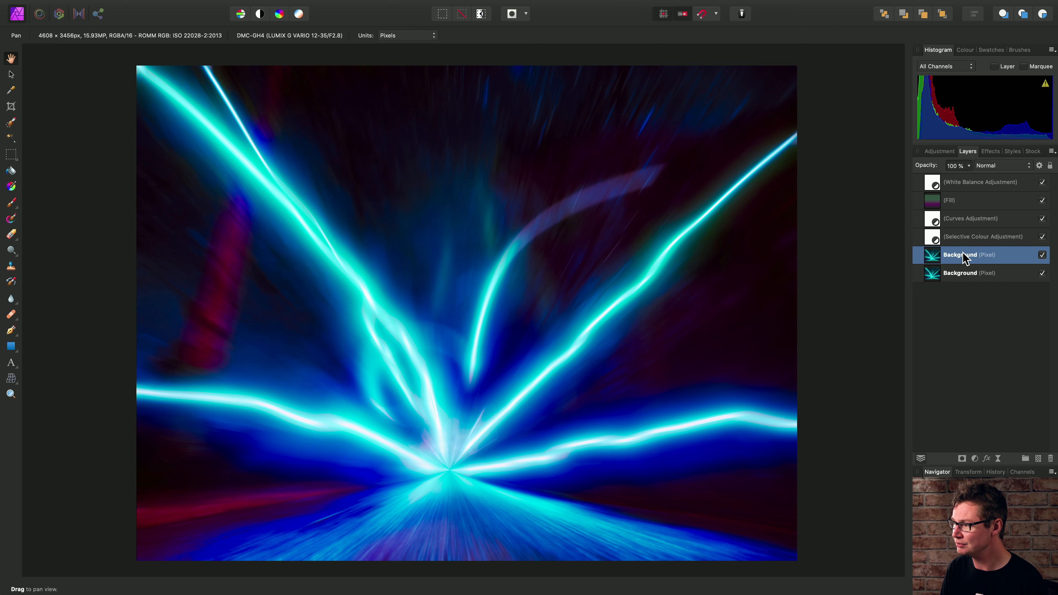
Step: Try the Screen blend mode on the blurred layer before restoring Normal
left_click(1019, 167)
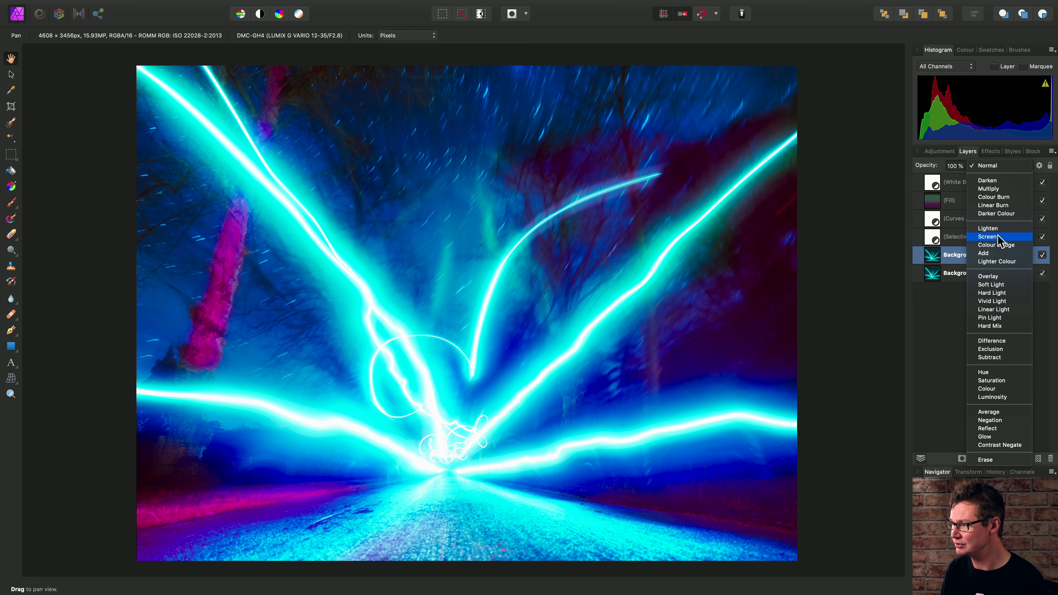
left_click(998, 237)
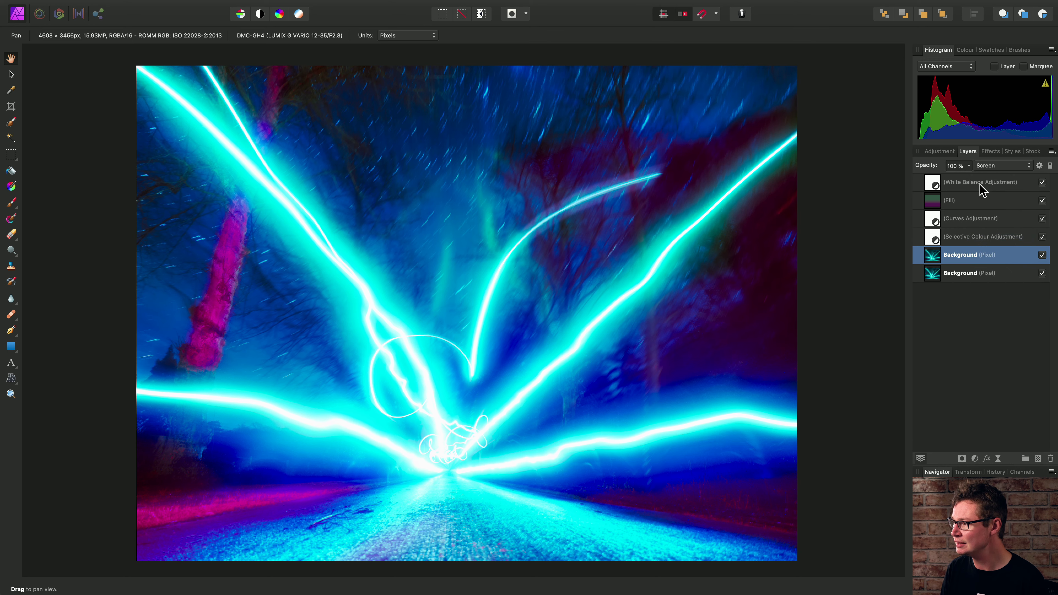
left_click(969, 166)
mouse_move(965, 178)
left_mouse_down()
mouse_move(892, 184)
mouse_move(972, 177)
left_mouse_up()
left_click(1016, 165)
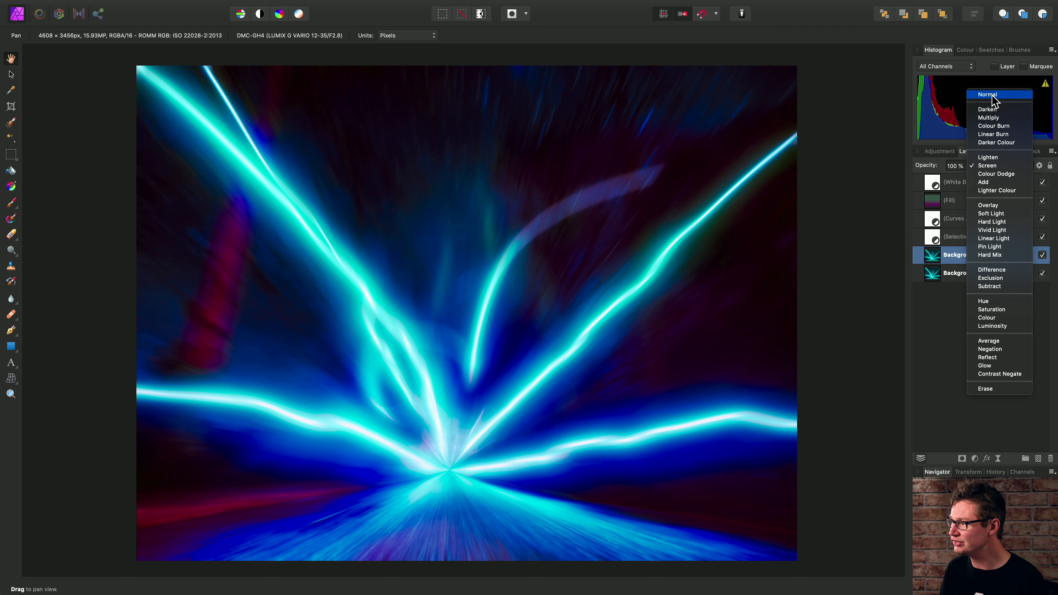
left_click(987, 96)
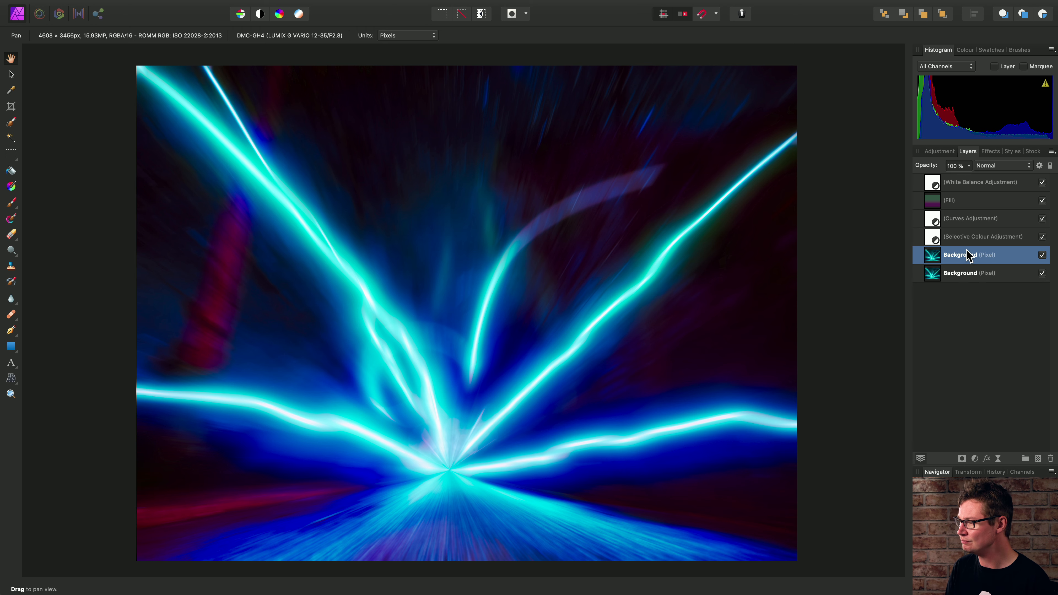
Step: Open the blurred layer's Blend Ranges and pull the source range's shadow endpoint down to 0% output
left_click(1038, 166)
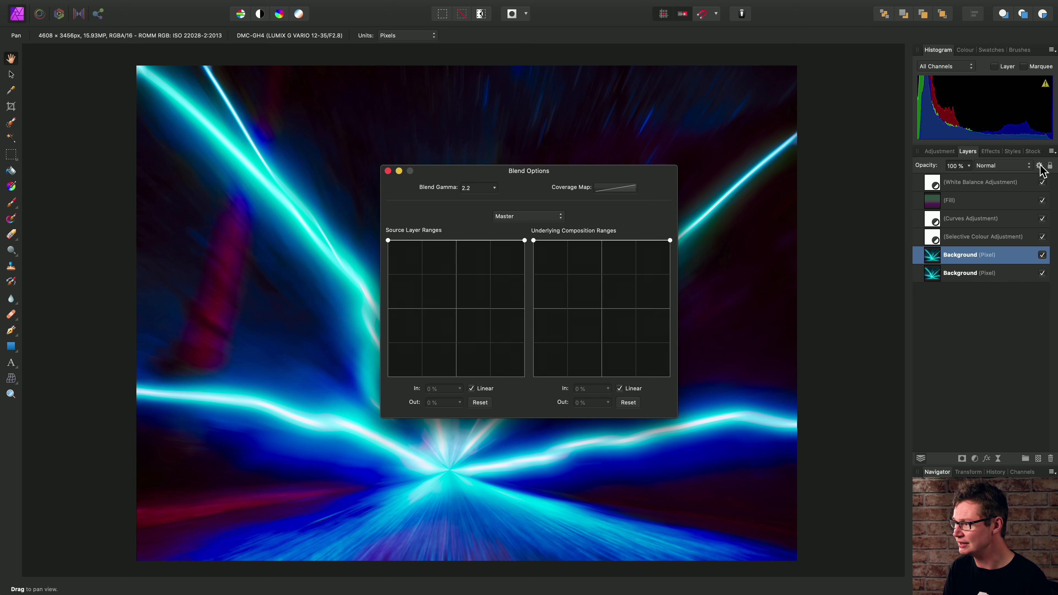
left_click_drag(575, 175, 809, 70)
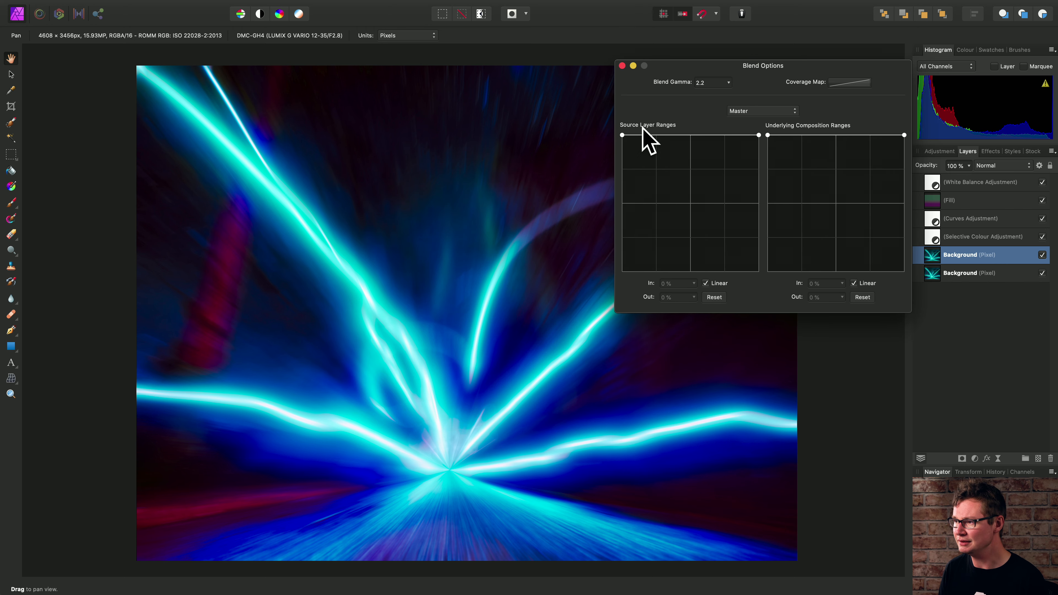
left_click_drag(624, 136, 593, 274)
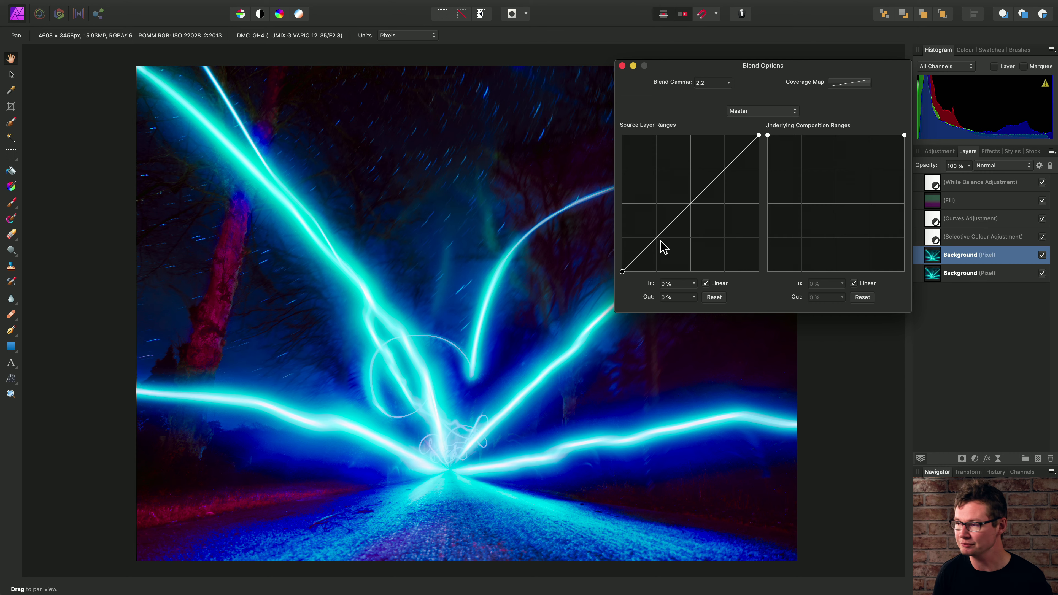
Step: Add a source range node at 75% input and 92% output
scroll(269, 308, "up", 2)
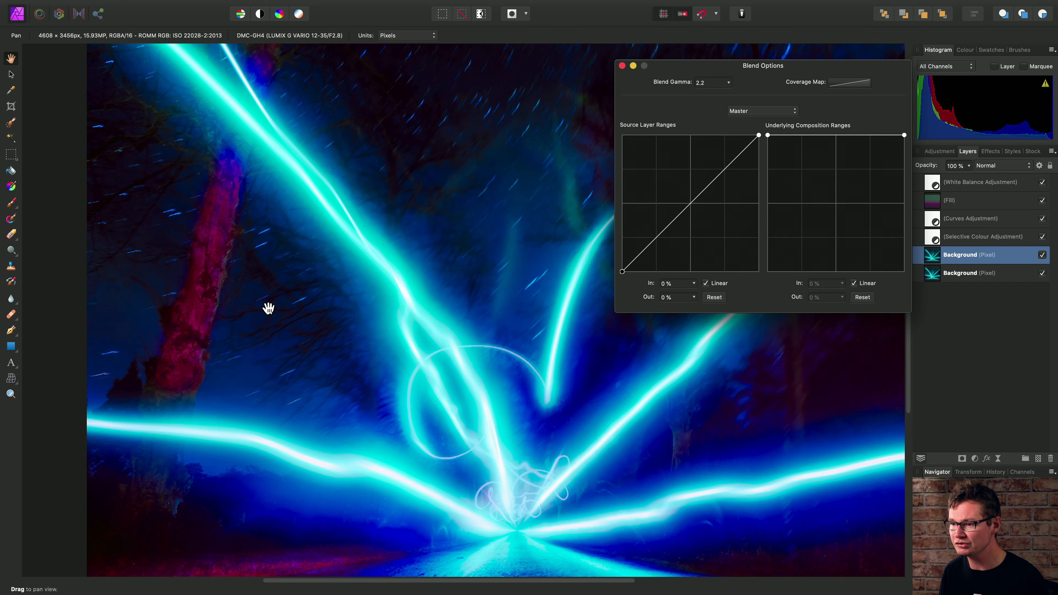
scroll(417, 363, "up", 2)
left_click_drag(423, 342, 356, 344)
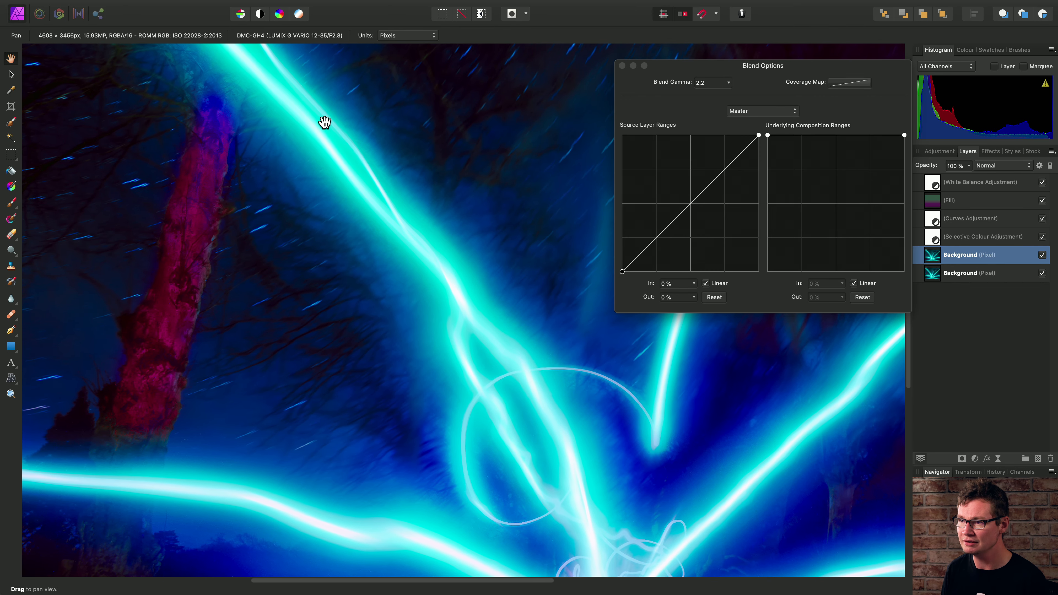
left_click(622, 272)
left_click_drag(622, 272, 593, 274)
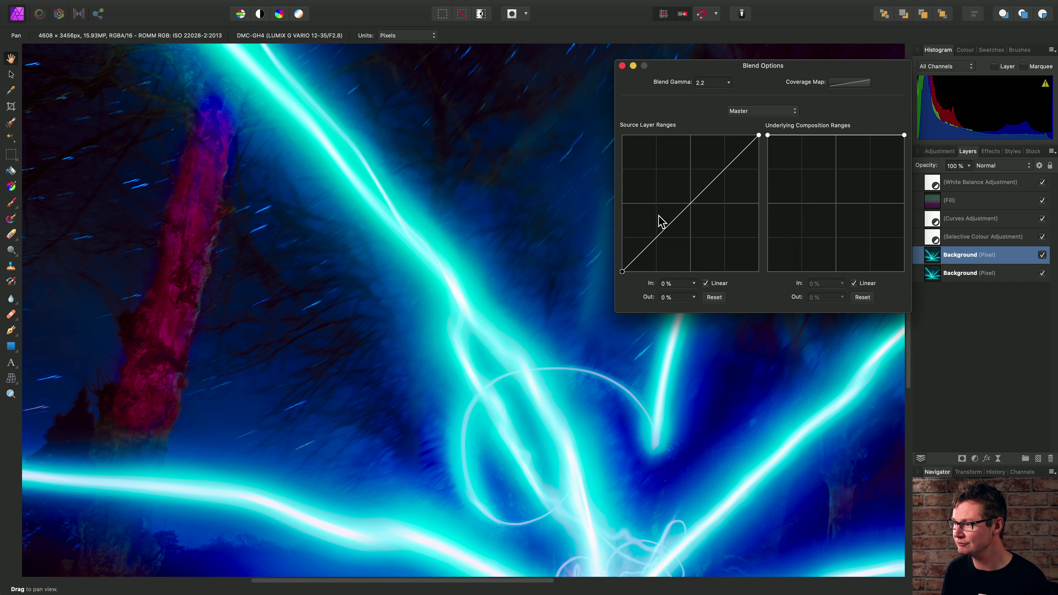
left_click_drag(722, 171, 724, 146)
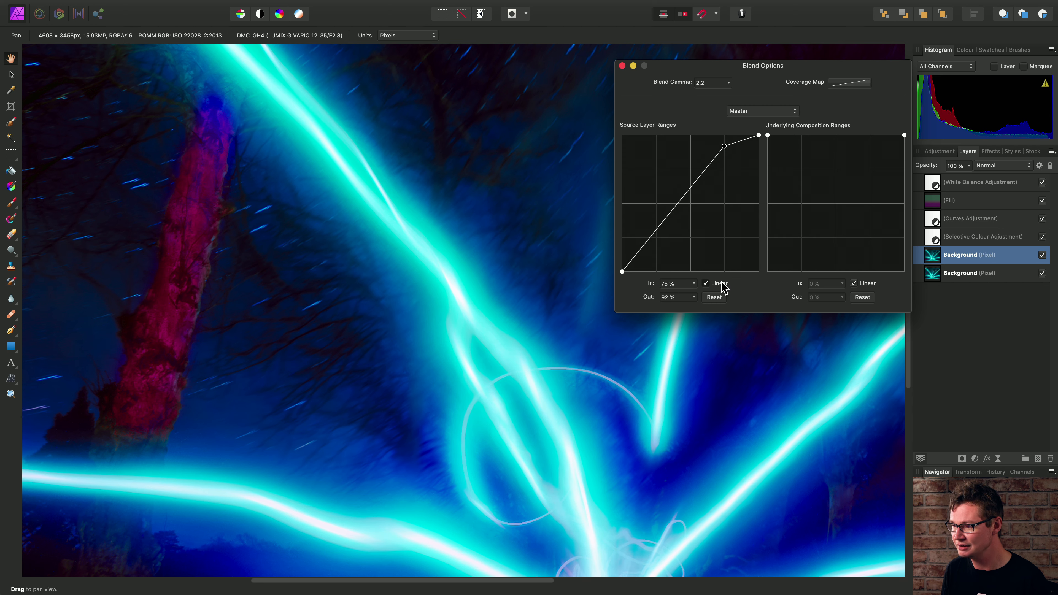
Step: Make the source layer range curve non-linear, raise its 75% node to 94% output, and close Blend Options
left_click(705, 283)
left_click_drag(724, 145, 723, 143)
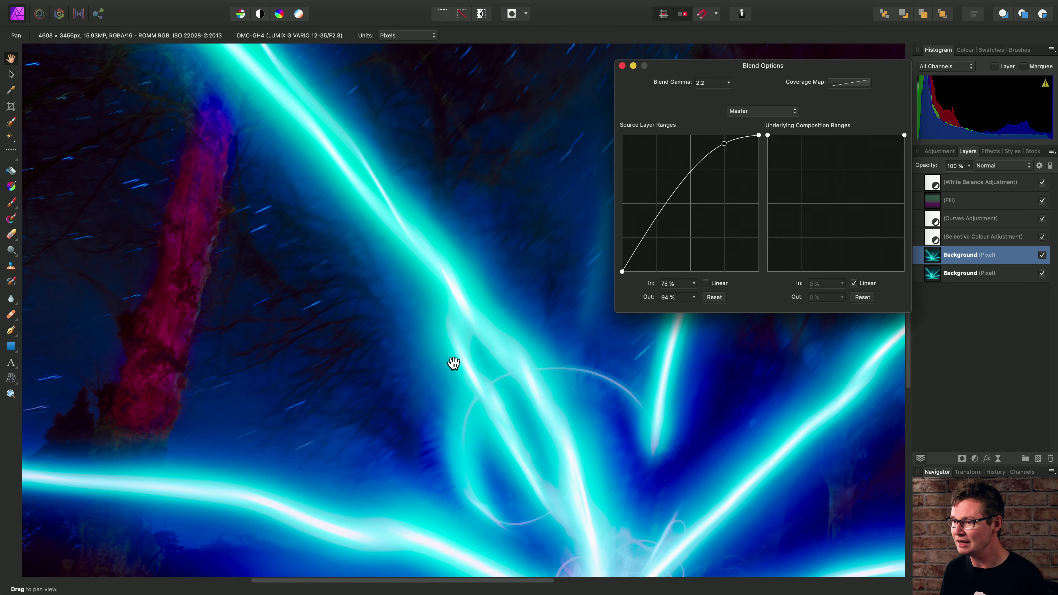
scroll(451, 359, "down", 5)
scroll(451, 359, "right", 4)
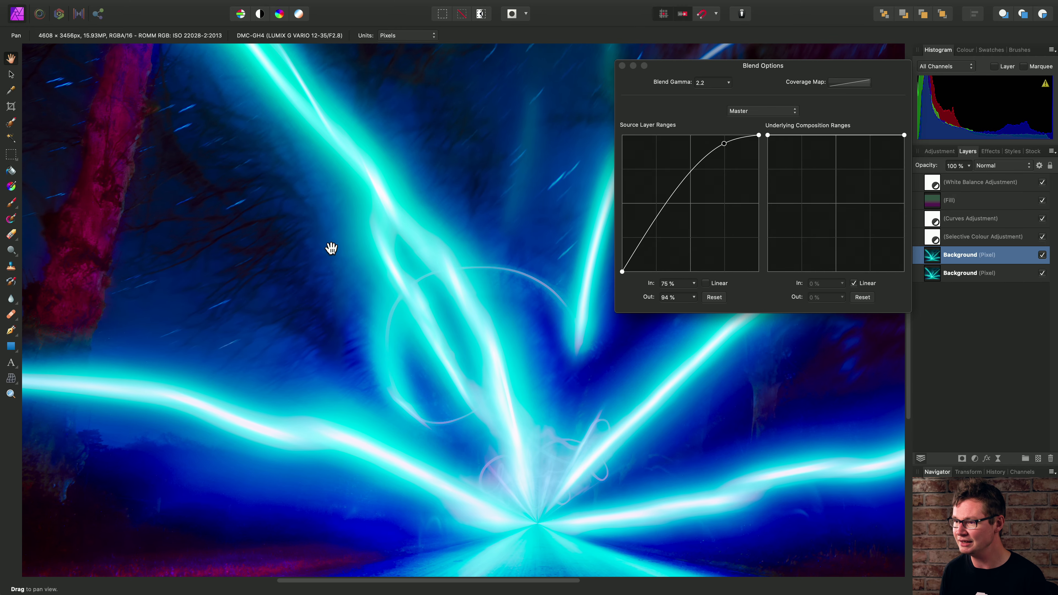
left_click_drag(441, 283, 583, 378)
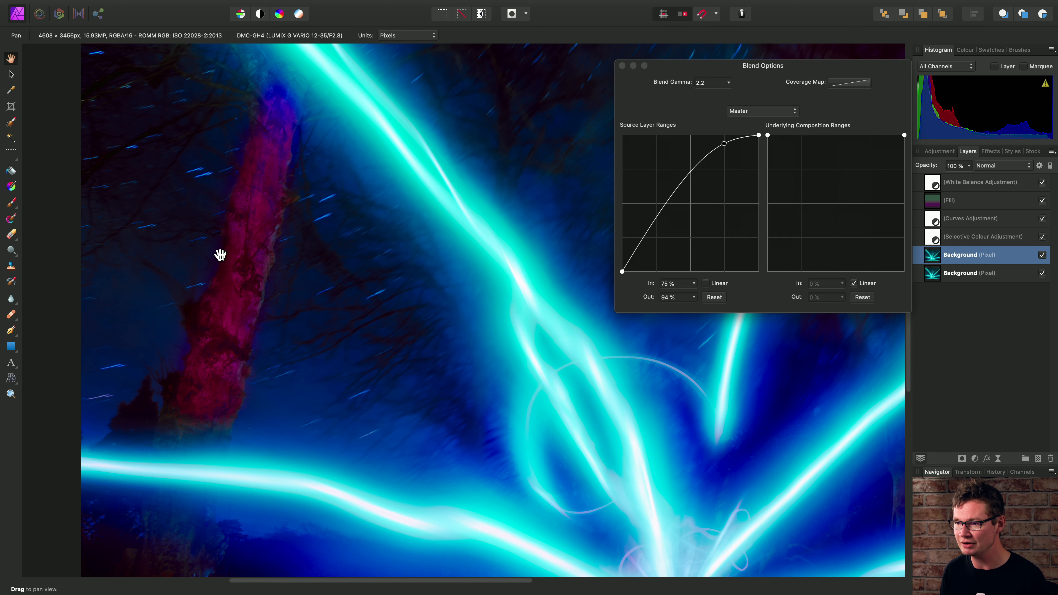
left_click_drag(359, 308, 283, 311)
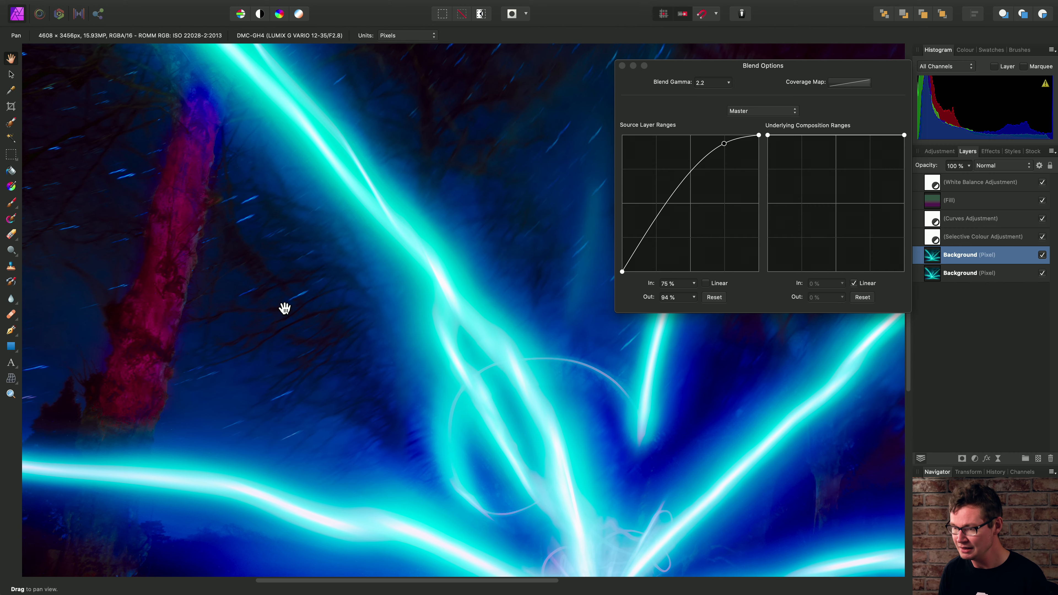
key("super+0")
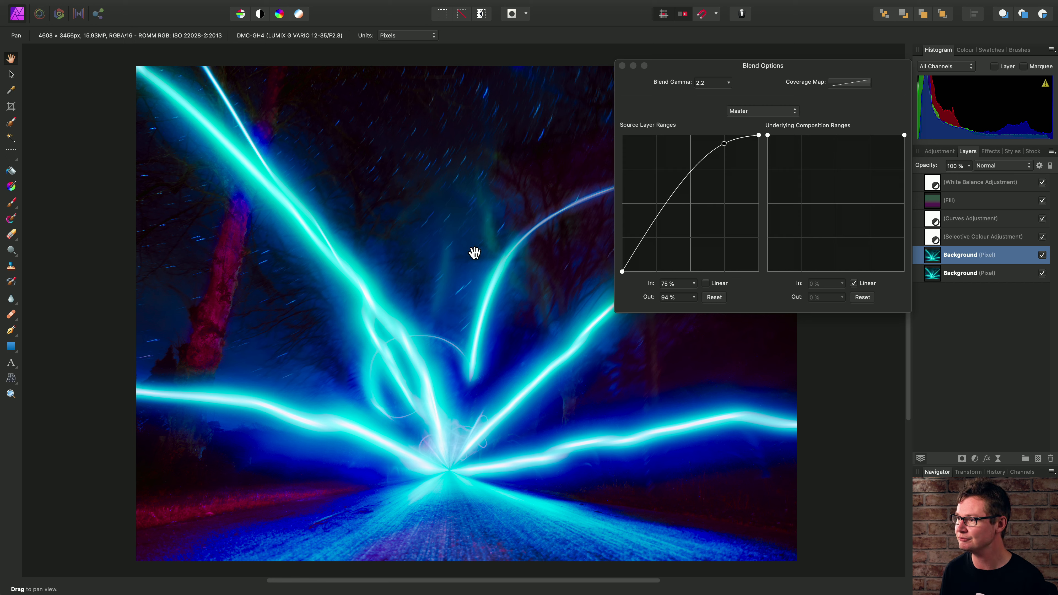
left_click(623, 66)
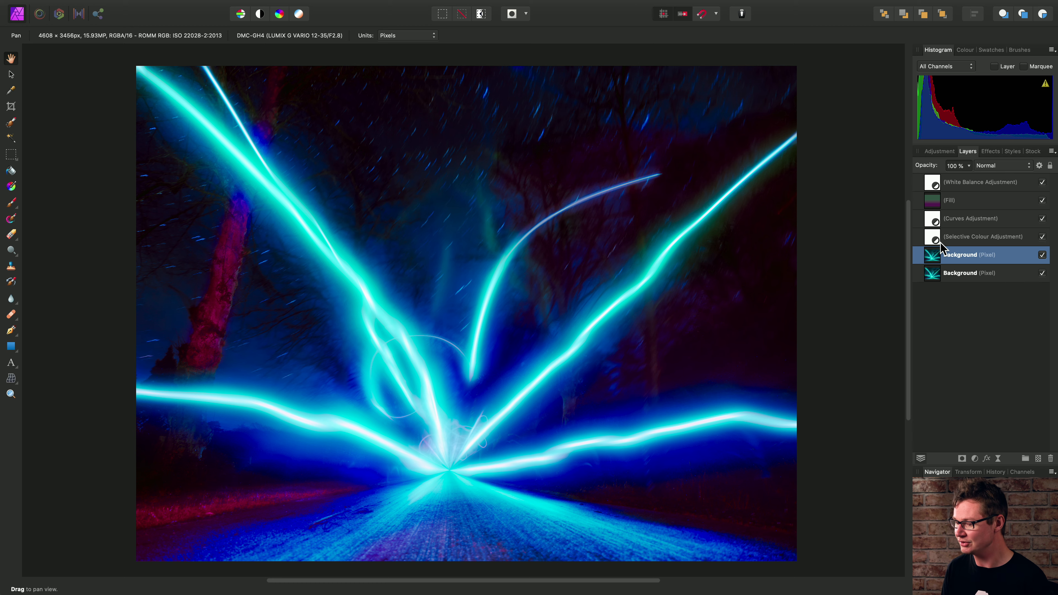